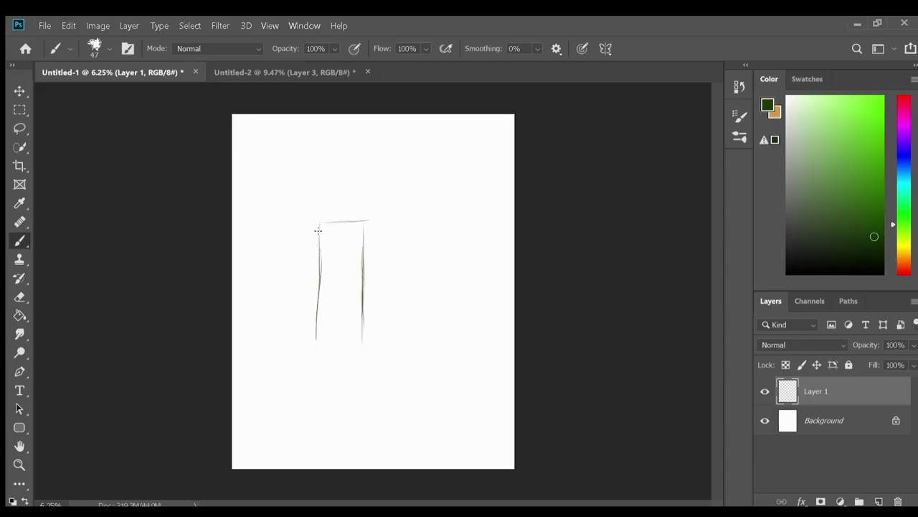
- Sketch the bottle's neck, shoulder curve and both sides in dark green
left_click_drag(335, 181, 334, 220)
mouse_move(349, 181)
left_mouse_down()
mouse_move(347, 220)
mouse_move(321, 240)
mouse_move(315, 337)
left_mouse_up()
left_click_drag(333, 219, 316, 280)
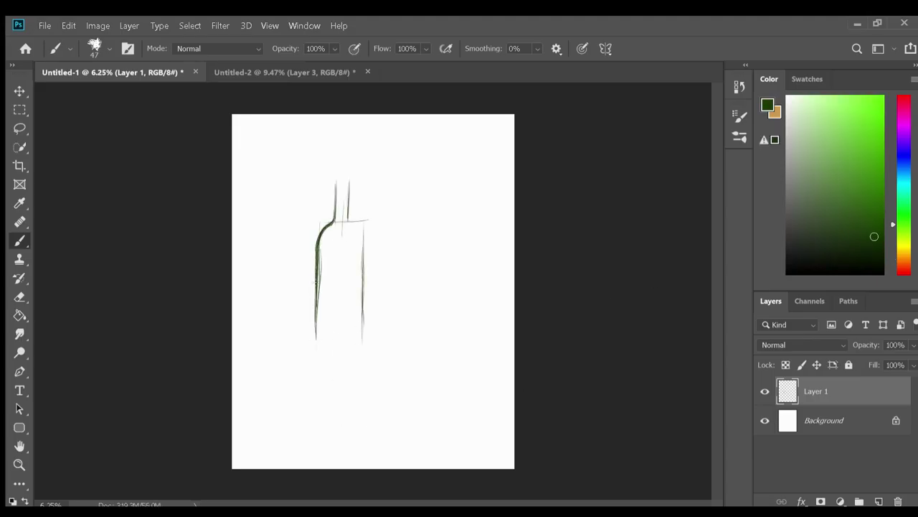
left_click_drag(358, 223, 362, 345)
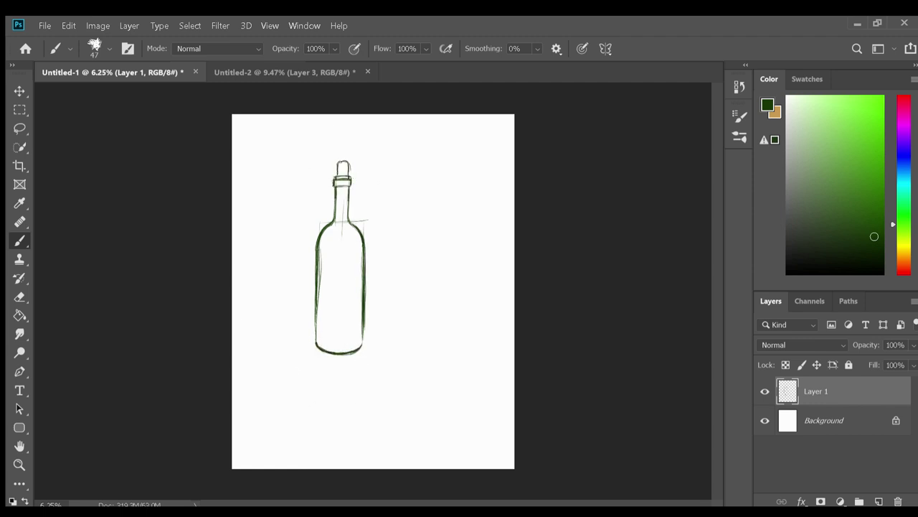
- Fill the bottle body and neck with solid dark green and choose a medium green
left_click_drag(320, 229, 317, 287)
left_click_drag(319, 247, 323, 343)
left_click_drag(338, 291, 356, 344)
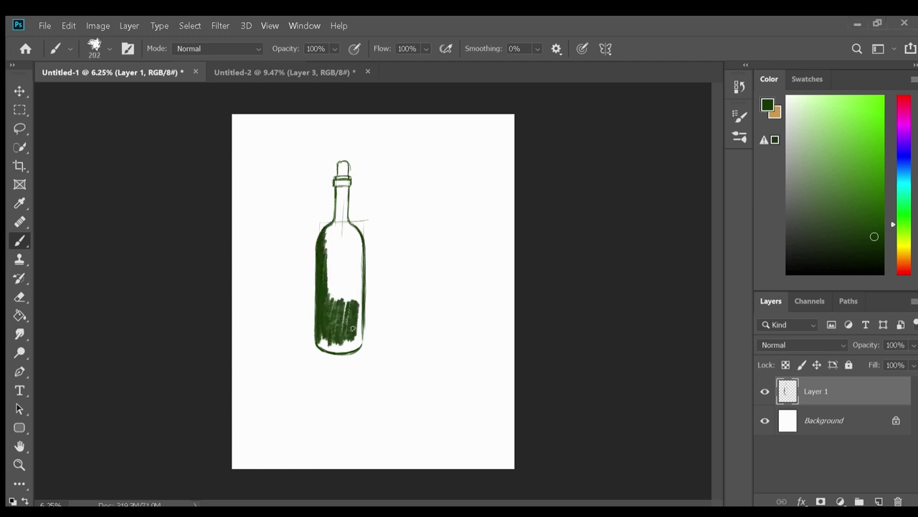
left_click_drag(355, 240, 356, 334)
mouse_move(347, 186)
left_mouse_down()
mouse_move(337, 344)
mouse_move(341, 301)
left_mouse_up()
left_click_drag(328, 244, 351, 294)
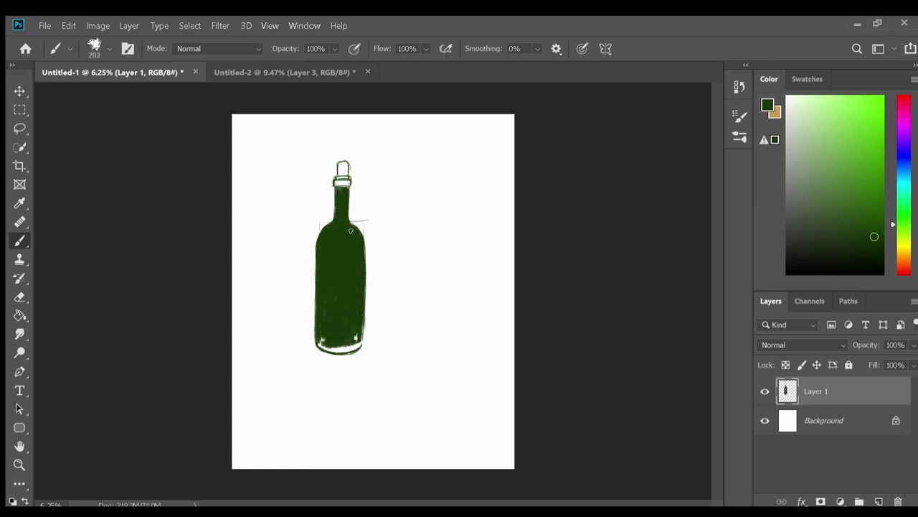
mouse_move(351, 229)
left_mouse_down()
mouse_move(322, 346)
mouse_move(317, 334)
mouse_move(330, 350)
left_mouse_up()
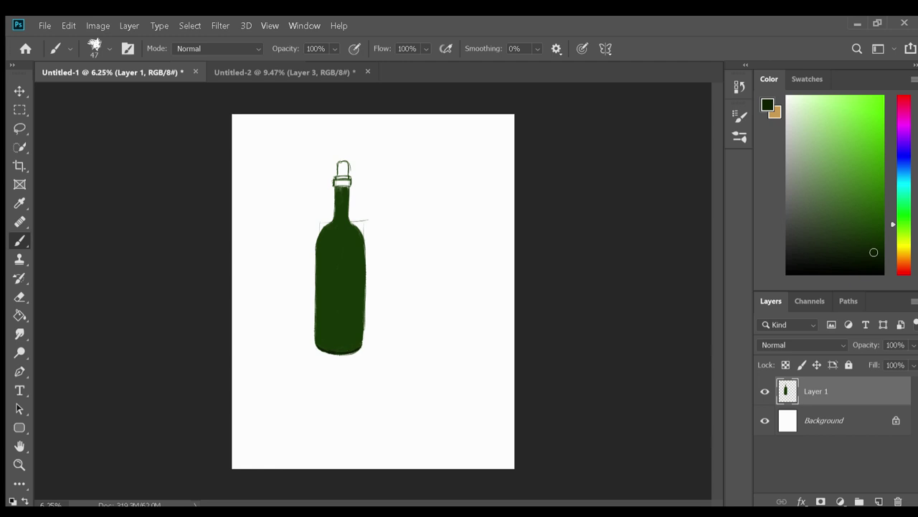
left_click(859, 187)
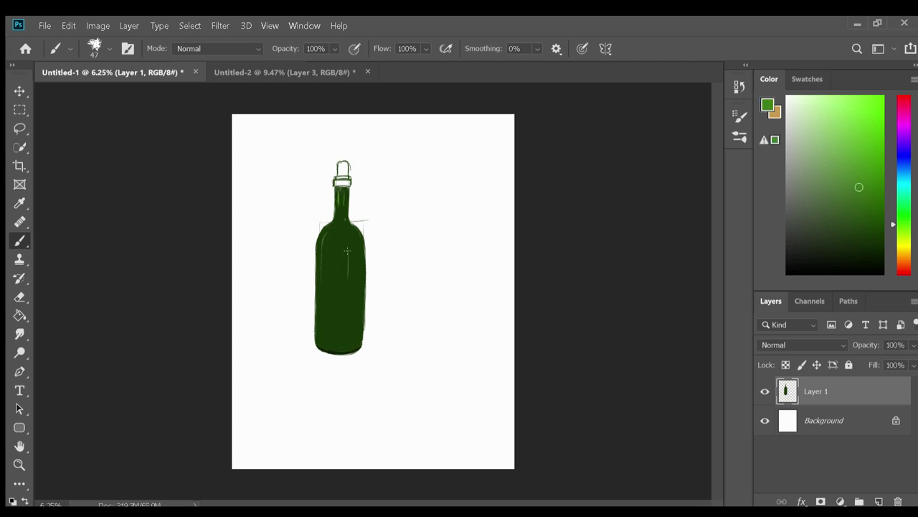
- Paint light green highlight streaks down the body, softening them with the Eraser
left_click_drag(346, 250, 347, 301)
left_click_drag(337, 246, 336, 341)
key("e")
mouse_move(339, 294)
left_mouse_down()
mouse_move(337, 237)
mouse_move(336, 309)
left_mouse_up()
mouse_move(340, 193)
left_mouse_down()
mouse_move(334, 330)
mouse_move(353, 287)
left_mouse_up()
key("b")
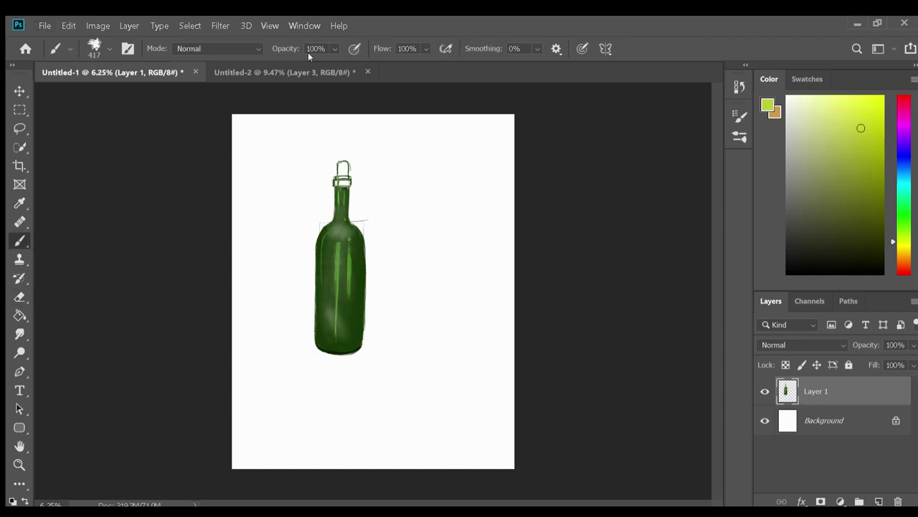
left_click_drag(340, 228, 337, 327)
- Add low-opacity darker green vertical strokes and light yellow-olive dabs on the body
left_click(367, 274, "alt")
key("7")
left_click_drag(339, 247, 339, 315)
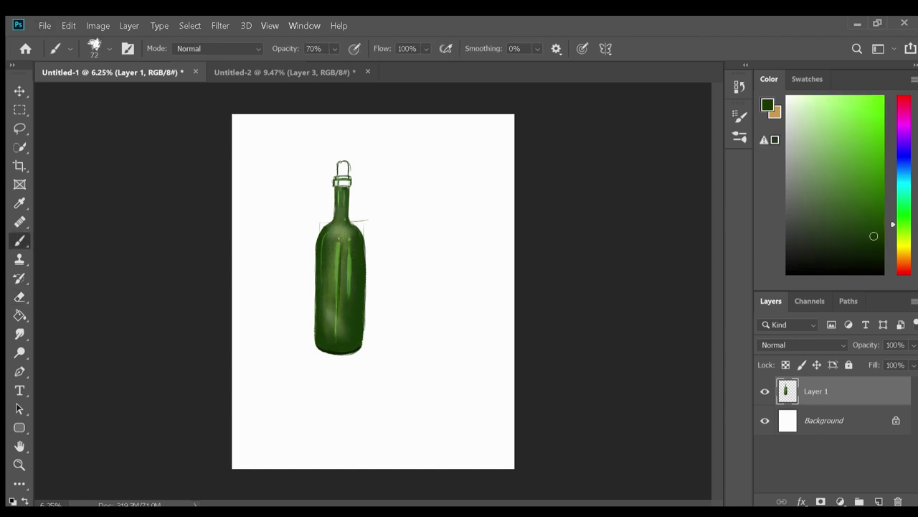
mouse_move(344, 262)
left_mouse_down()
mouse_move(342, 307)
mouse_move(330, 281)
mouse_move(338, 312)
left_mouse_up()
left_click(851, 147)
key("0")
left_click(855, 146)
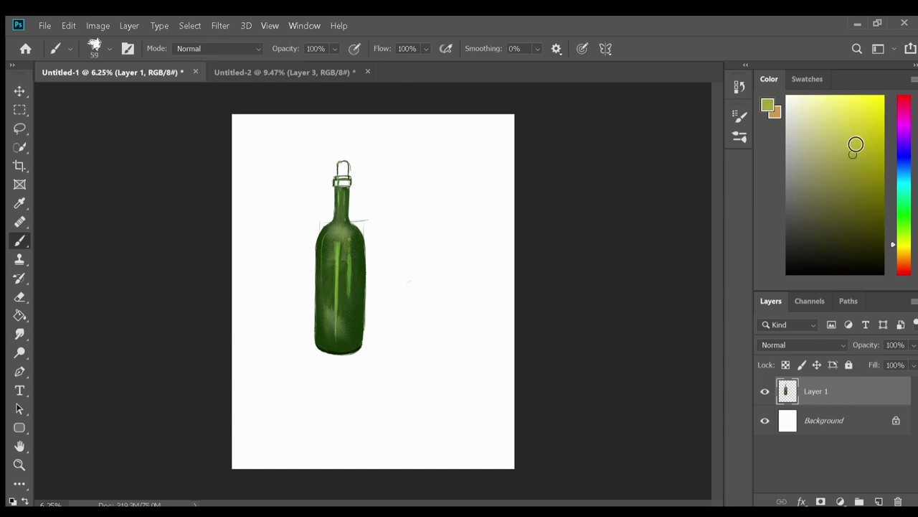
- Darken both edges of the bottle plus its base and neck with dark green
left_click(337, 315, "alt")
left_click_drag(329, 212, 316, 348)
left_click_drag(366, 250, 361, 322)
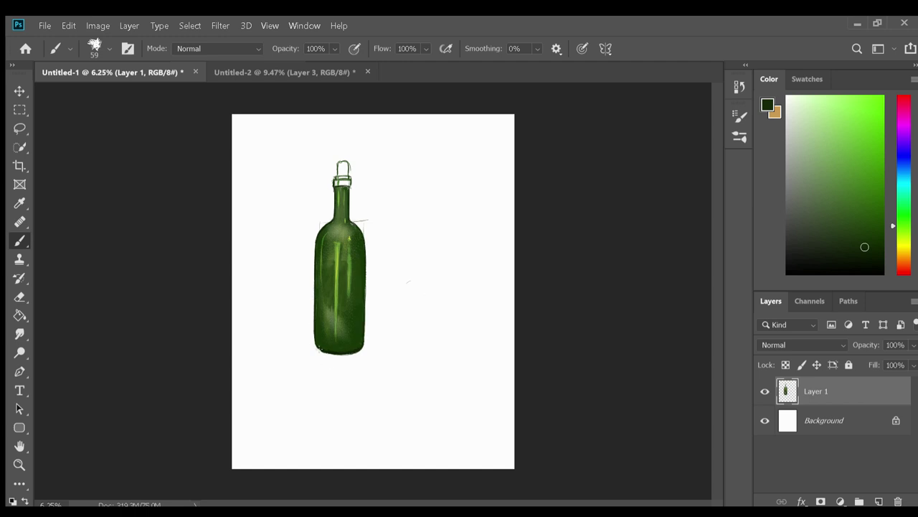
left_click_drag(315, 350, 356, 352)
left_click(344, 215, "alt")
left_click_drag(334, 183, 350, 181)
- Add white highlight streaks on the body and along the right edge
left_click(430, 216, "alt")
left_click_drag(338, 241, 337, 303)
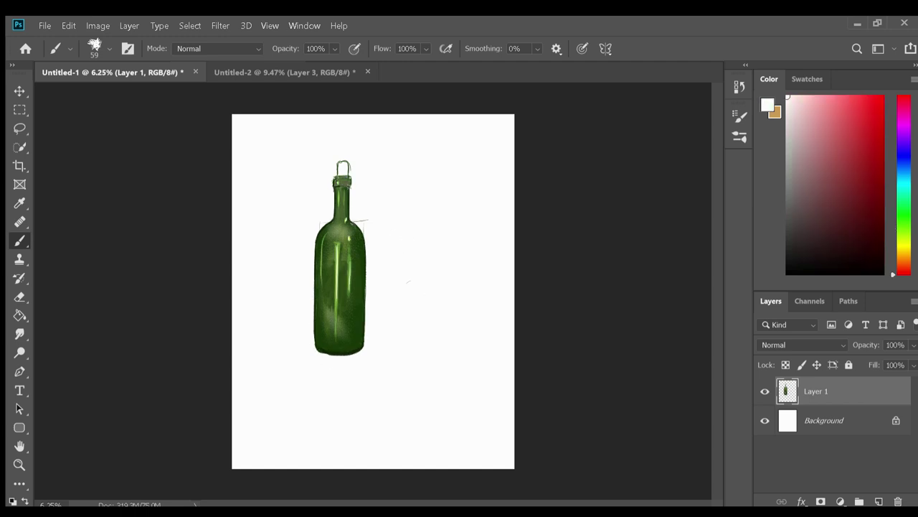
left_click_drag(364, 347, 366, 275)
- Zoom in and paint a soft low-opacity dark green shadow right of the bottle base
left_click(362, 344, "alt")
scroll(375, 349, "up", 1)
left_click(325, 130, "alt")
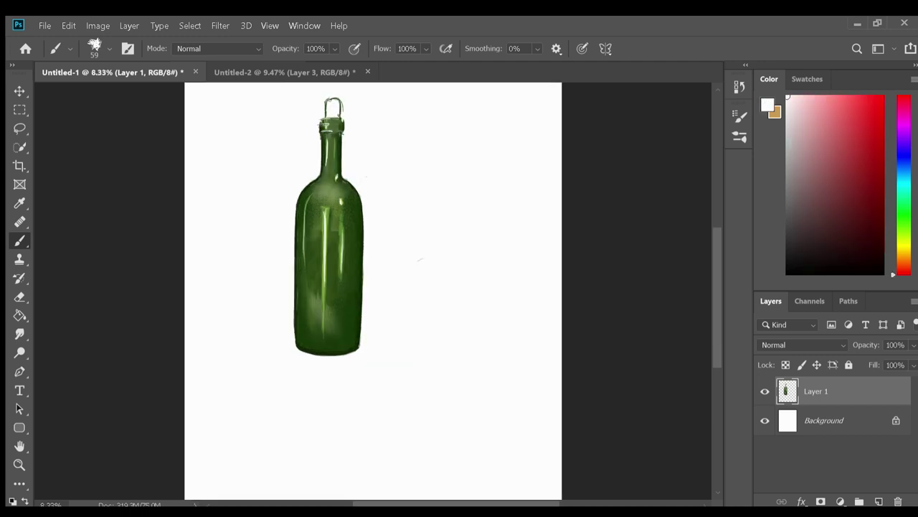
left_click(354, 196, "alt")
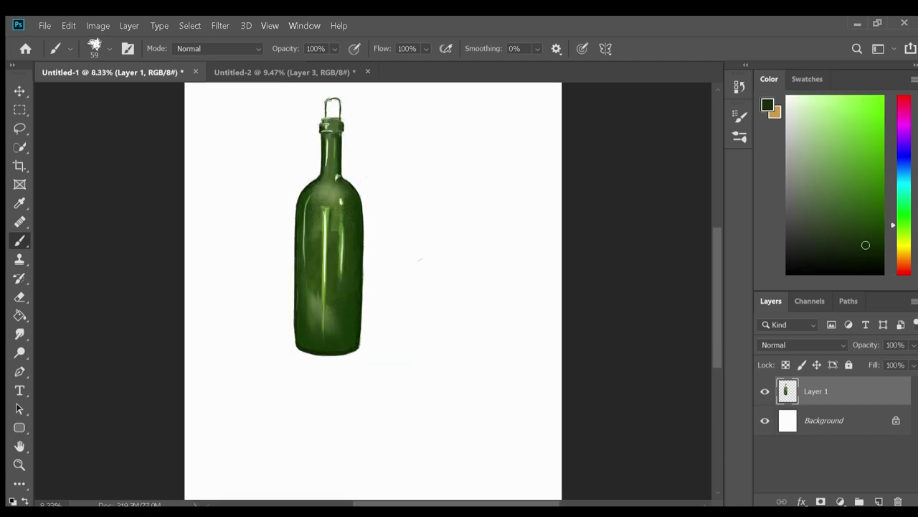
key("1")
key("3")
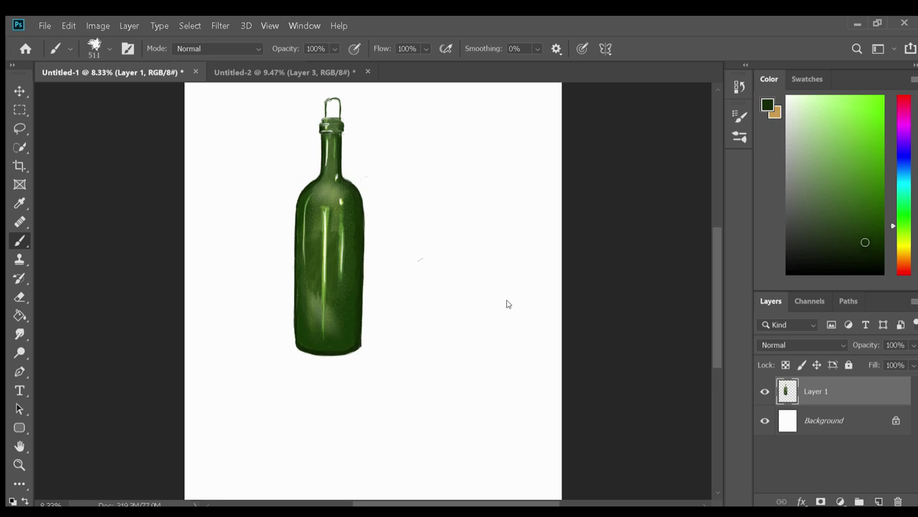
left_click_drag(363, 348, 425, 318)
key("0")
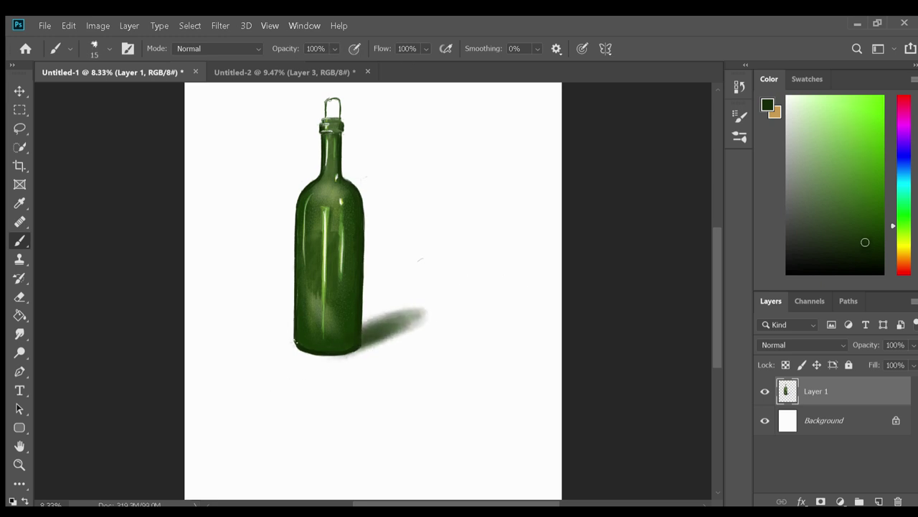
left_click(345, 173, "alt")
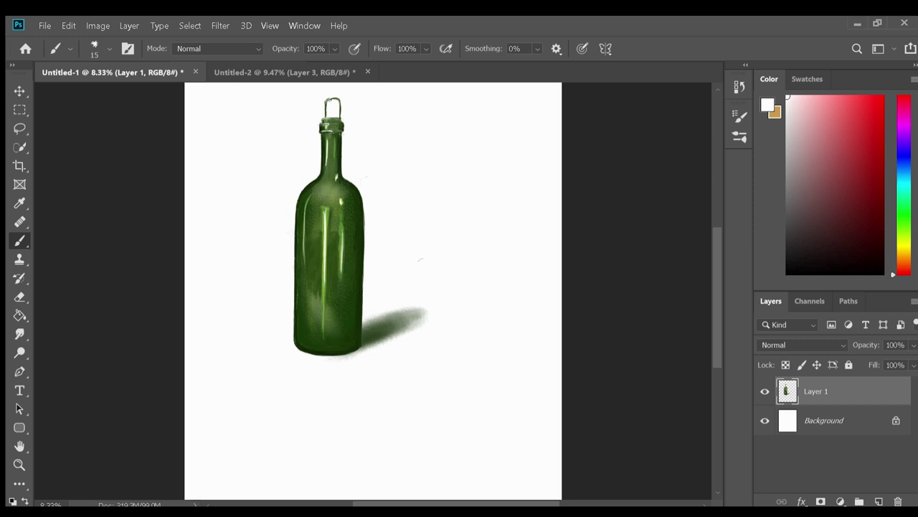
left_click(366, 295, "alt")
- Paint a pale light-grey strip down the left edge, tone it with green, and repaint the central highlight
key("bracketright")
key("bracketright")
key("bracketright")
left_click_drag(297, 228, 297, 280)
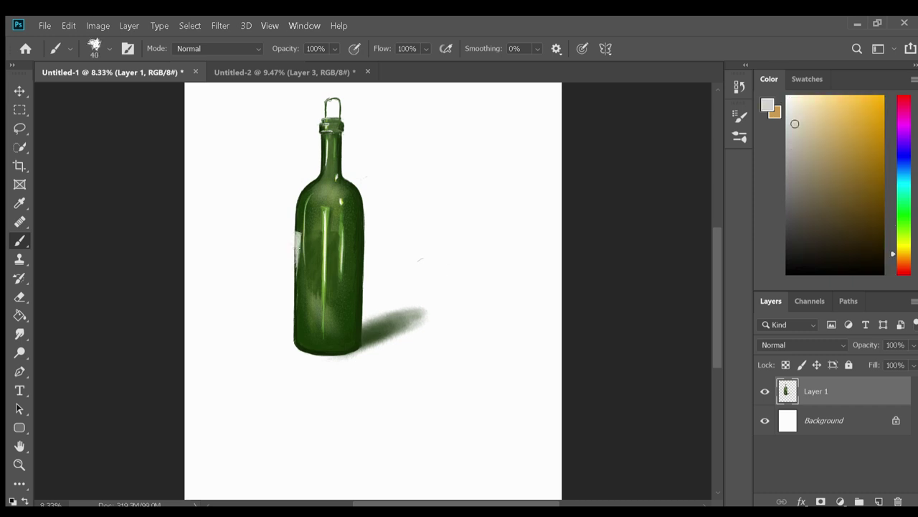
left_click_drag(297, 247, 297, 299)
left_click_drag(298, 264, 297, 323)
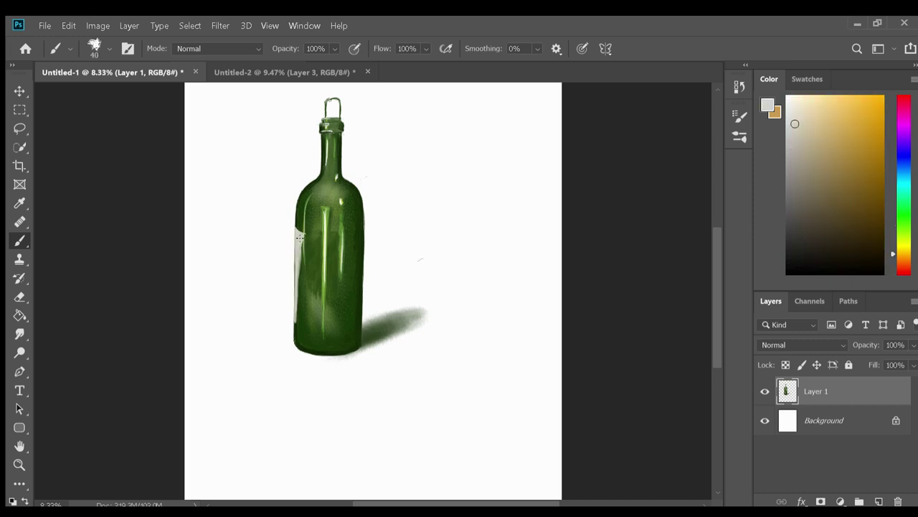
left_click_drag(297, 232, 297, 325)
left_click(309, 287, "alt")
mouse_move(301, 233)
left_mouse_down()
mouse_move(301, 324)
mouse_move(301, 286)
left_mouse_up()
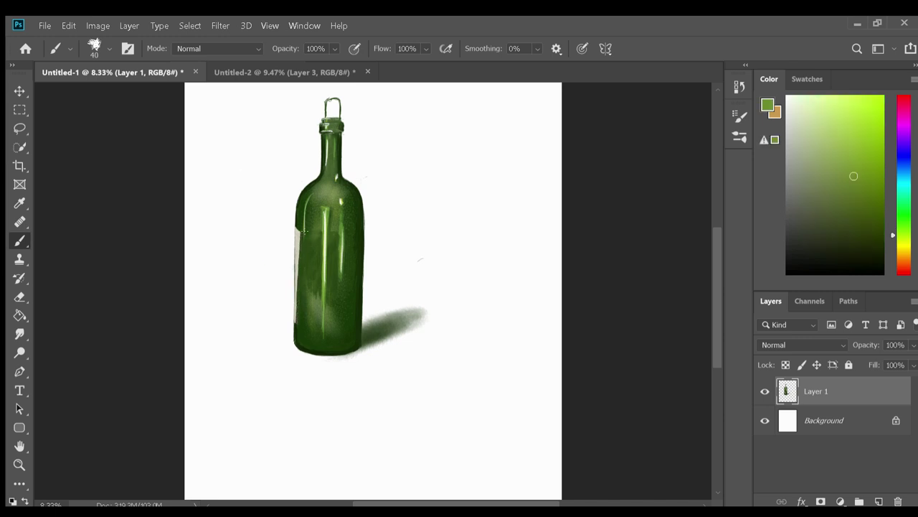
left_click_drag(323, 222, 321, 310)
- At lower opacity, darken the left side, shoulder and lower left with darker greens
key("2")
key("9")
left_click(319, 301, "alt")
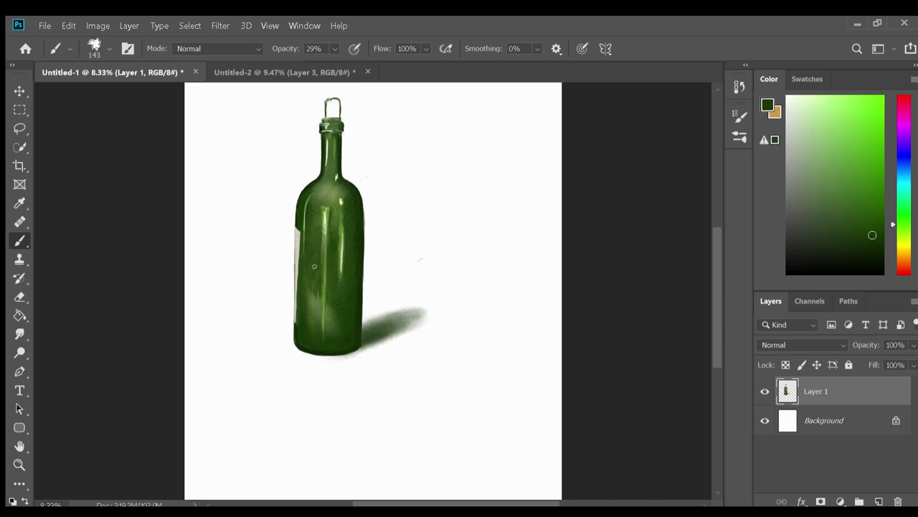
left_click(301, 302, "alt")
left_click_drag(304, 272, 323, 224)
left_click_drag(330, 155, 326, 208)
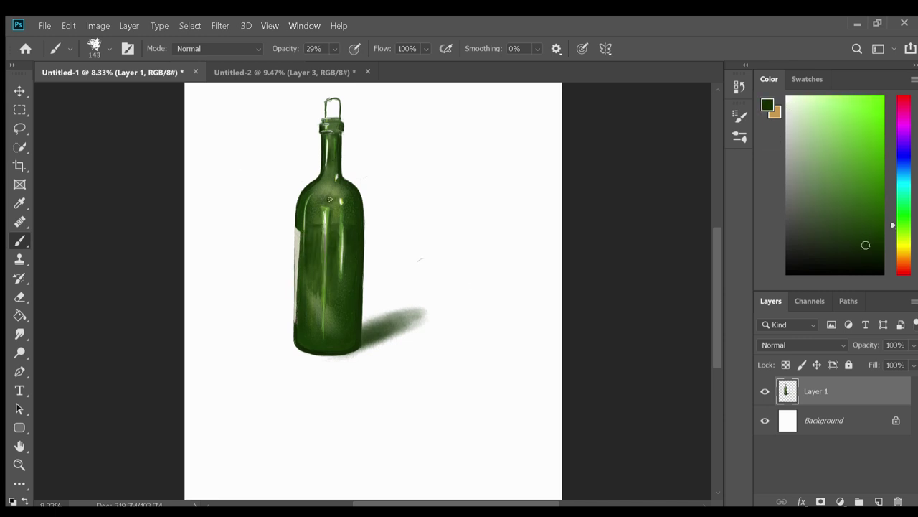
left_click(343, 202, "alt")
left_click_drag(339, 300, 331, 283)
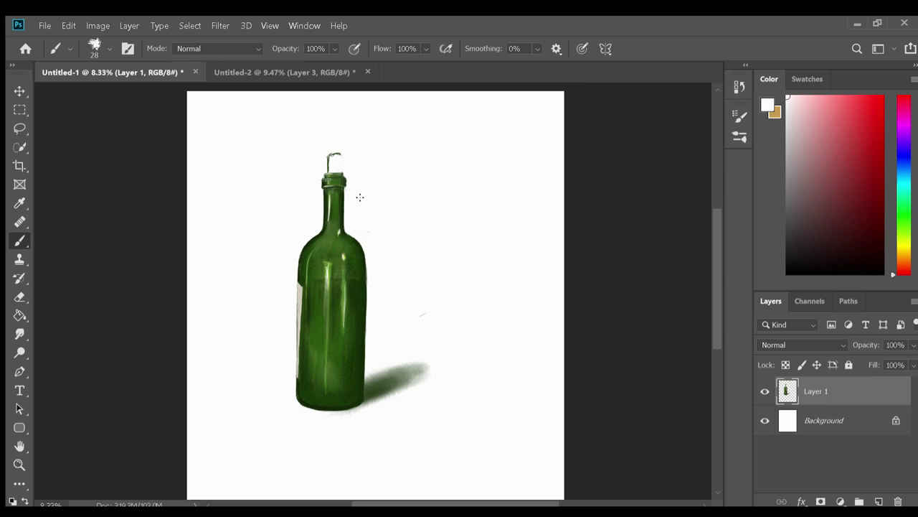
- Paint a grey-tan cork in the neck and lighten it with sampled lighter tones and white
left_click(334, 161, "alt")
left_click_drag(332, 156, 337, 170)
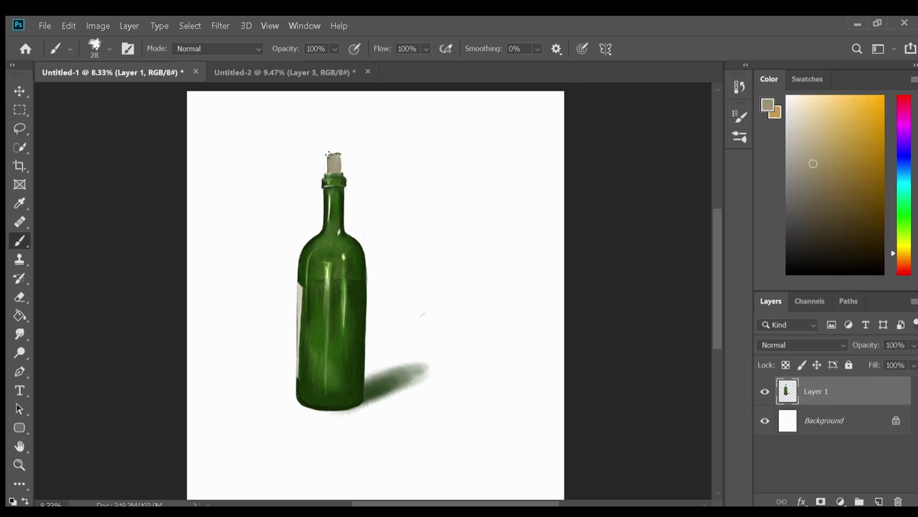
left_click(342, 169, "alt")
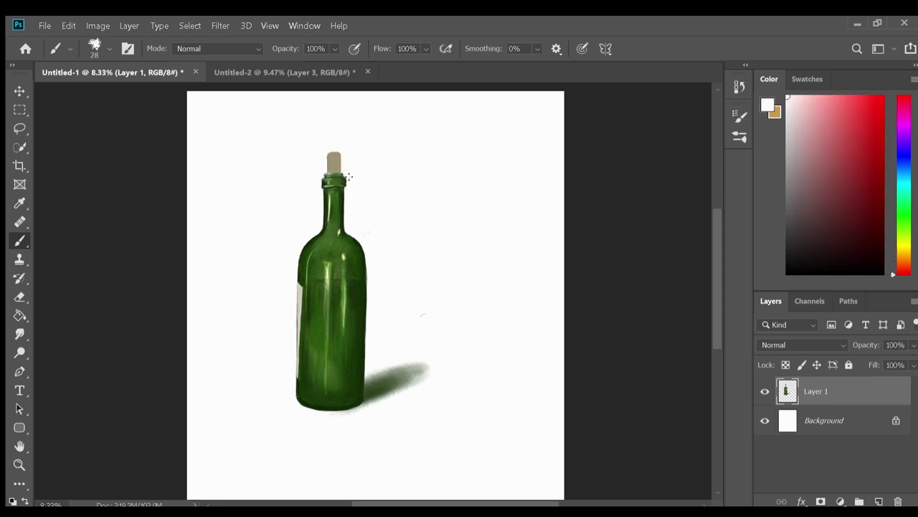
left_click(330, 163, "alt")
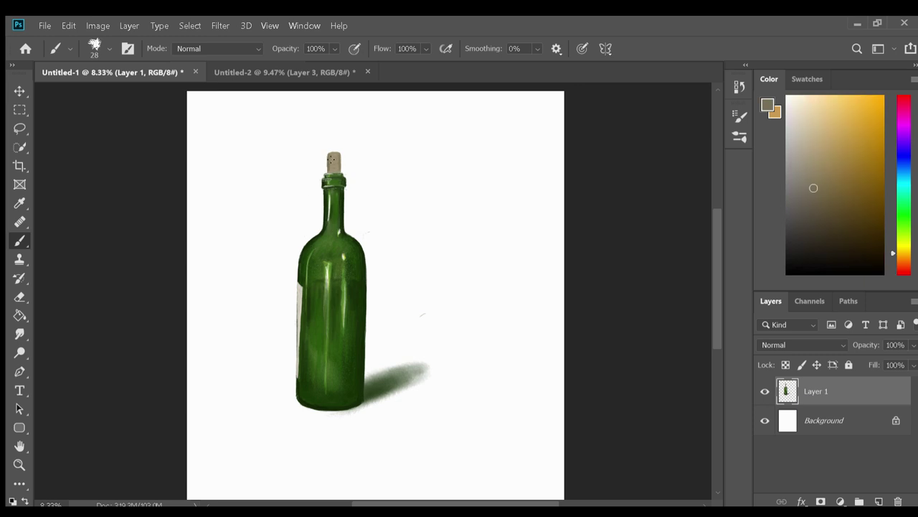
key("3")
key("6")
left_click(333, 159, "alt")
left_click(321, 163, "alt")
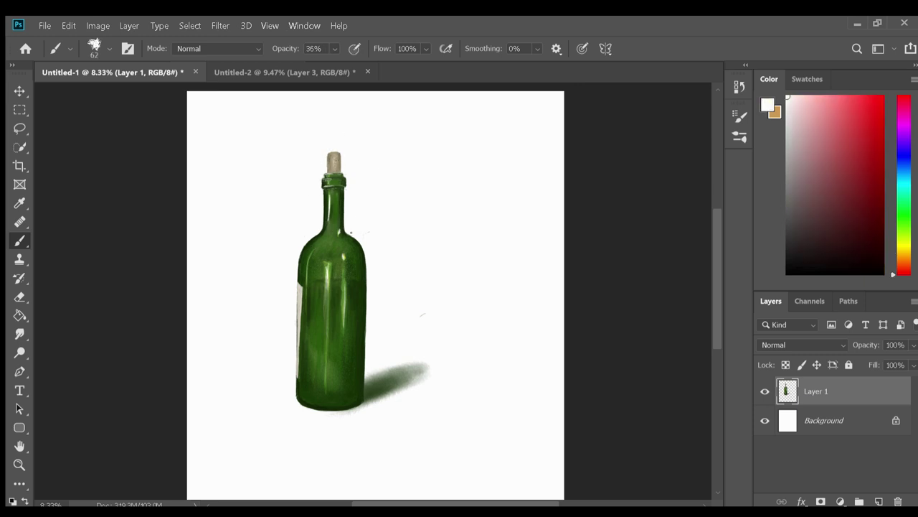
- Paint over the bottle's base with darker greens, adjusting the brush size
left_click(350, 231, "alt")
left_click(361, 393, "alt")
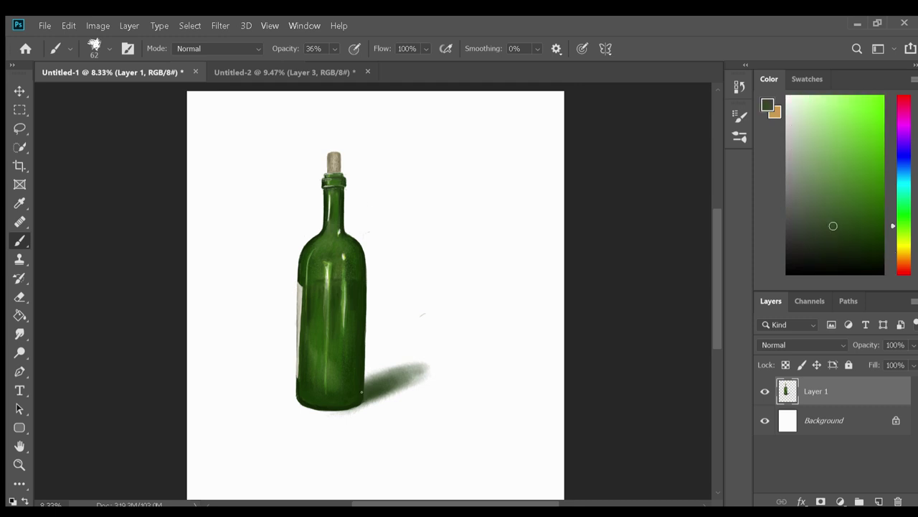
left_click(323, 392, "alt")
key("bracketright")
key("bracketright")
key("bracketright")
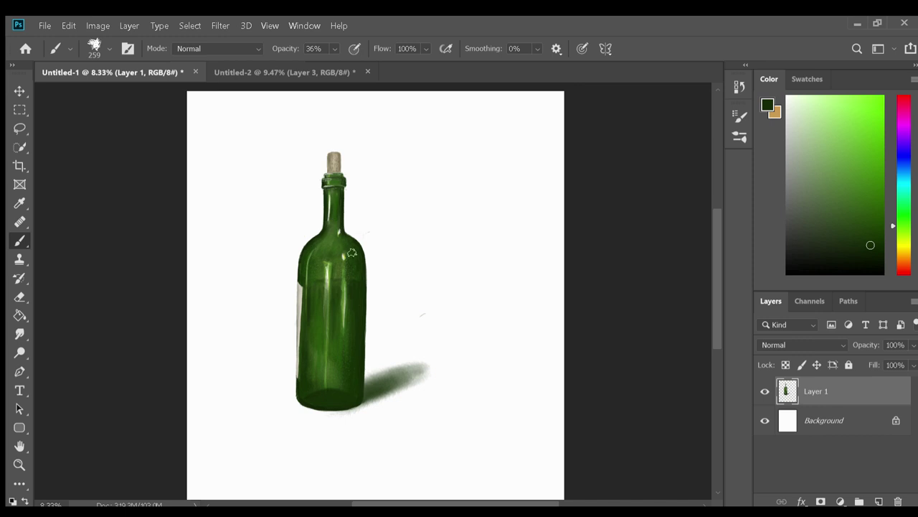
key("bracketleft")
key("bracketleft")
key("bracketleft")
- Sample highlight and mid-green tones from the bottle to touch up the lower body
left_click(326, 265, "alt")
left_click(325, 304, "alt")
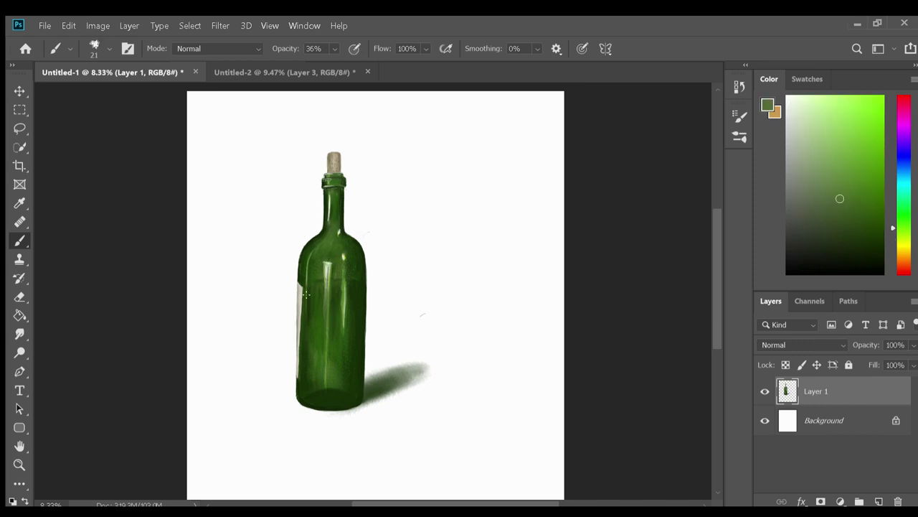
left_click(323, 330, "alt")
key("bracketright")
key("bracketright")
key("bracketright")
left_click(313, 351, "alt")
left_click(327, 264, "alt")
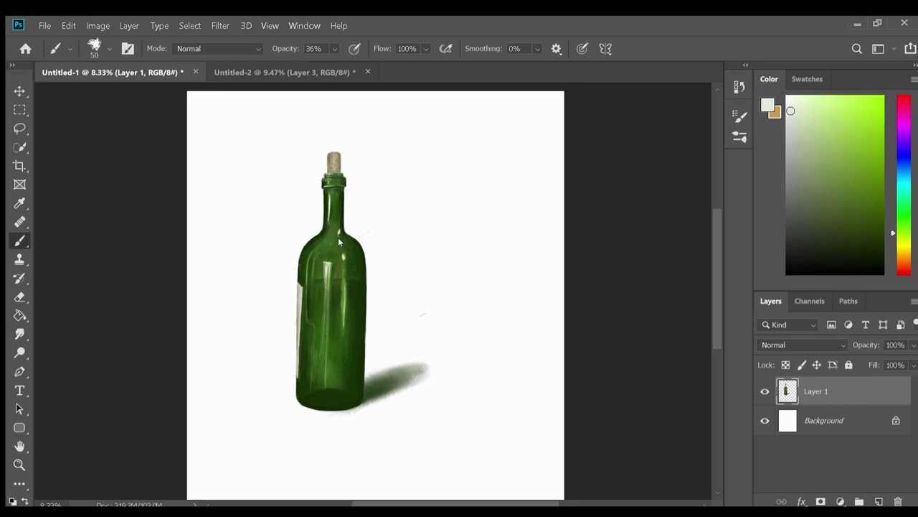
- Try darker and lighter greens on the shoulder highlights, settling on a dark green
left_click(326, 287, "alt")
left_click(326, 265, "alt")
left_click(339, 233, "alt")
left_click(330, 287, "alt")
left_click(334, 174, "alt")
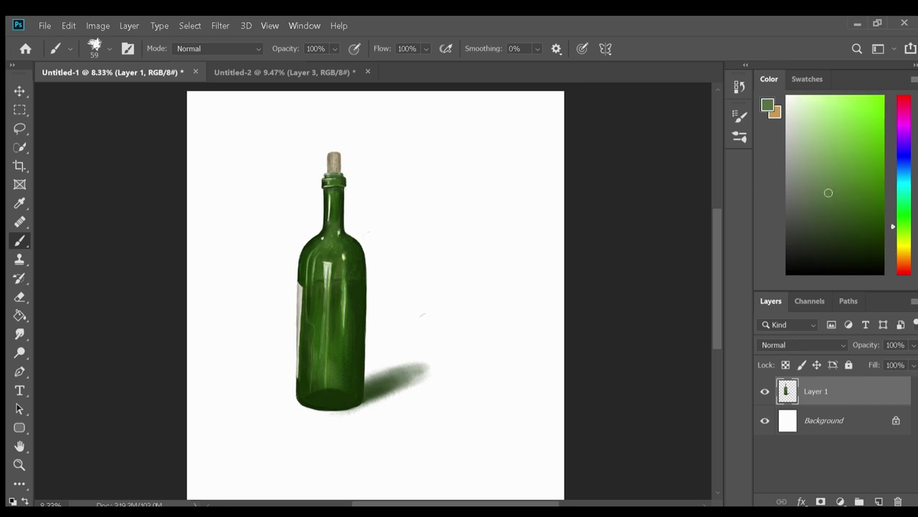
left_click(323, 323, "alt")
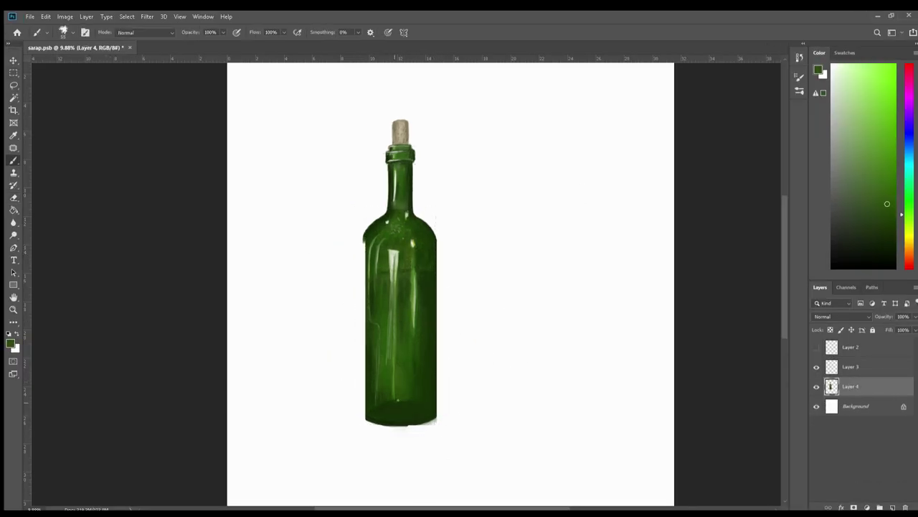
- Draw a rectangular selection around the bottle's shoulder
key("e")
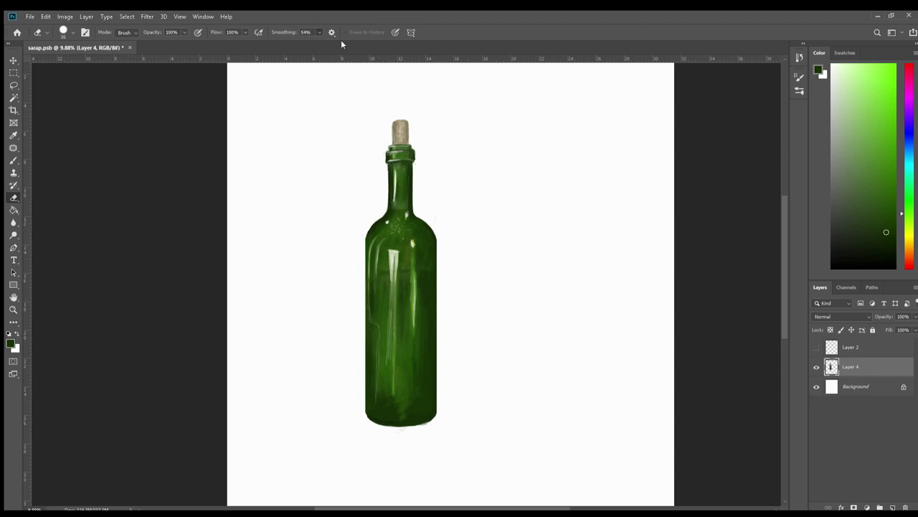
key("b")
key("m")
left_click_drag(356, 211, 446, 282)
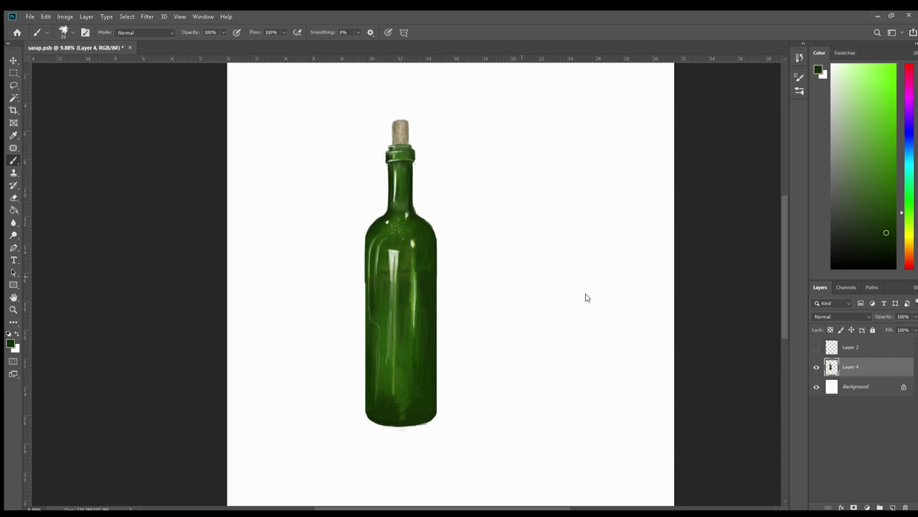
- Erase a thin strip along the neck's left edge and trim both collar edges
key("e")
left_click_drag(387, 162, 388, 213)
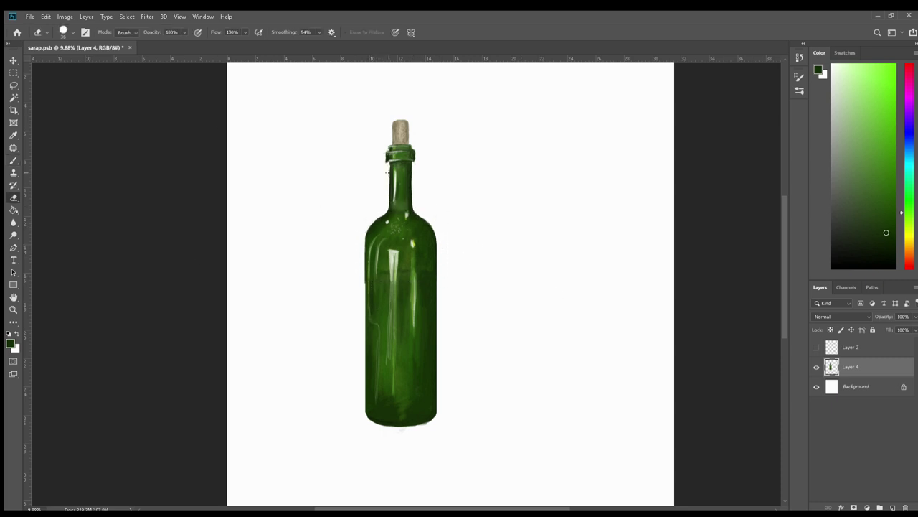
left_click_drag(387, 172, 416, 154)
key("b")
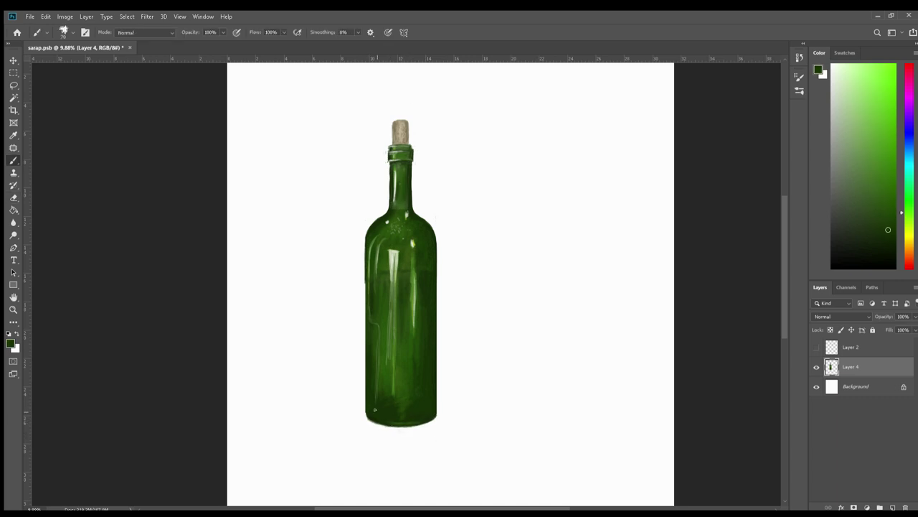
- Trim the collar's left edge, then darken the neck edges and collar top rim with dark green
scroll(374, 410, "up", 3)
key("e")
scroll(407, 208, "up", 2)
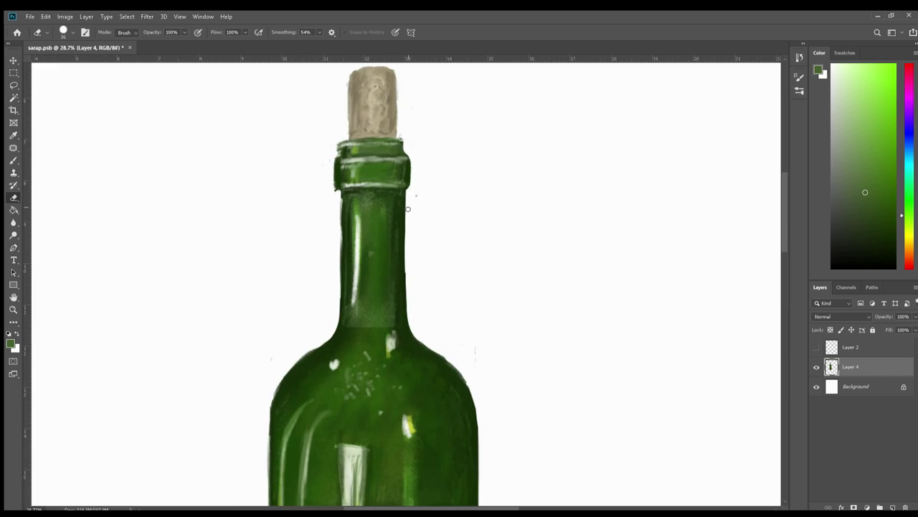
left_click_drag(337, 189, 334, 159)
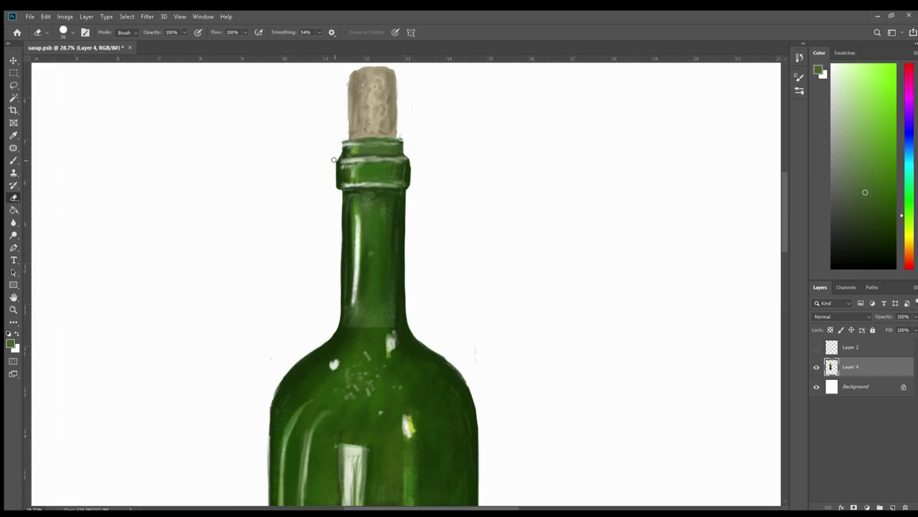
key("b")
left_click(334, 161, "alt")
mouse_move(339, 223)
left_mouse_down()
mouse_move(321, 343)
mouse_move(271, 404)
left_mouse_up()
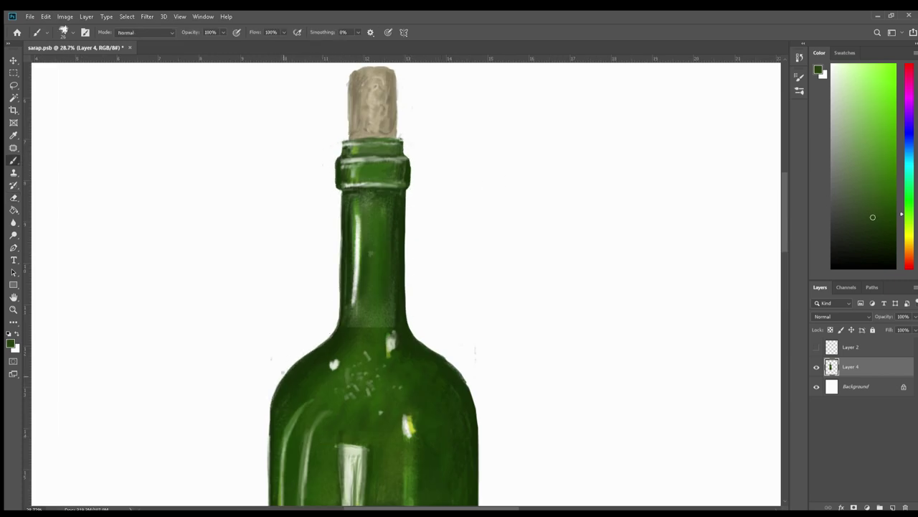
left_click_drag(406, 189, 411, 337)
left_click(407, 188, "alt")
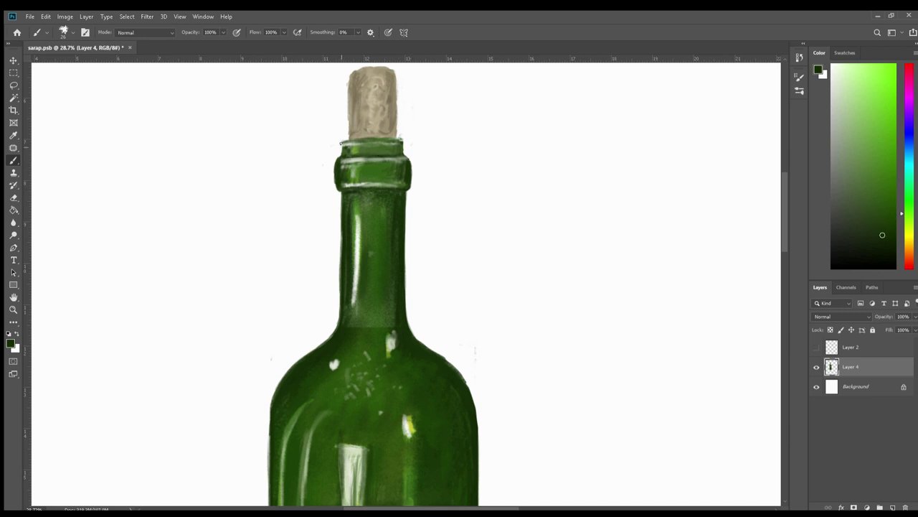
left_click_drag(341, 143, 403, 141)
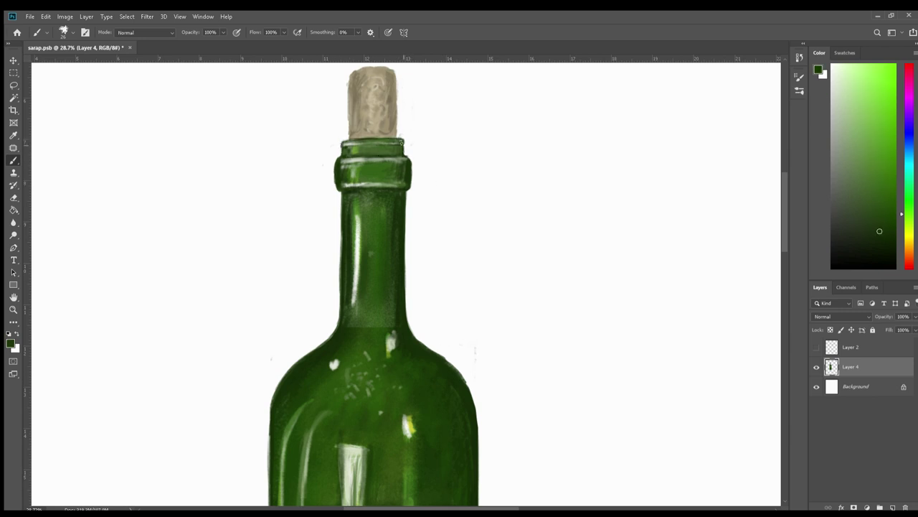
- Paint over the bright streaks on the body and shoulder with sampled dark green
left_click(883, 110)
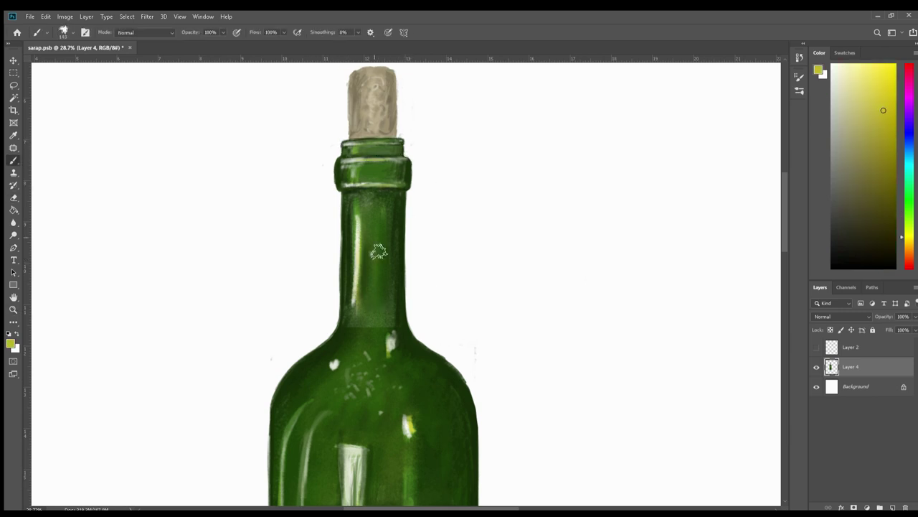
scroll(378, 250, "down", 1)
left_click(424, 297, "alt")
mouse_move(441, 360)
left_mouse_down()
mouse_move(430, 315)
mouse_move(431, 448)
left_mouse_up()
left_click(446, 297, "alt")
scroll(431, 449, "down", 1)
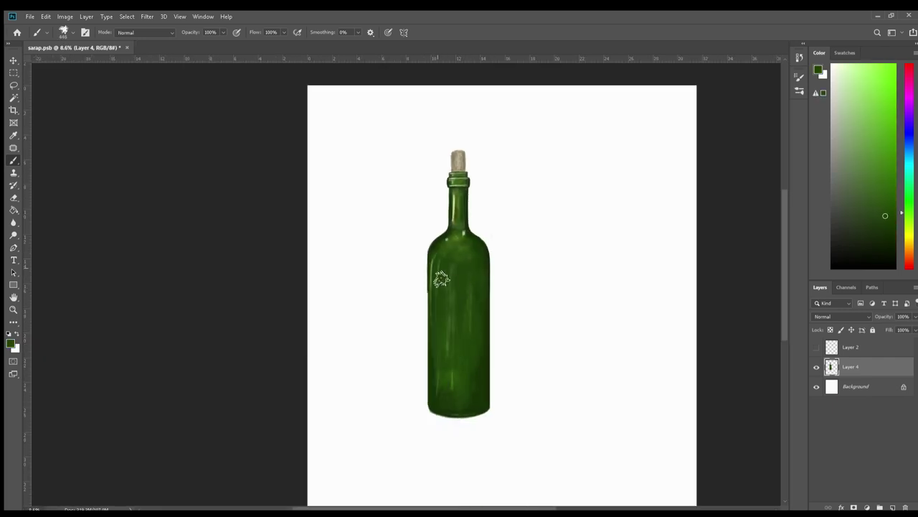
left_click(442, 301, "alt")
scroll(488, 326, "up", 2)
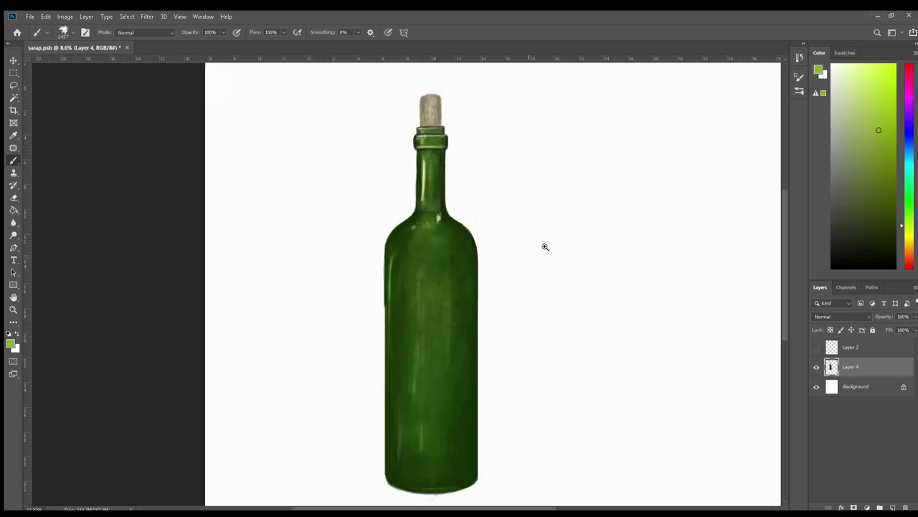
scroll(543, 246, "up", 2)
- Erase the cork's ragged sides and repaint its left and right edges in cork colour
key("e")
mouse_move(463, 154)
left_mouse_down()
mouse_move(457, 79)
mouse_move(462, 156)
left_mouse_up()
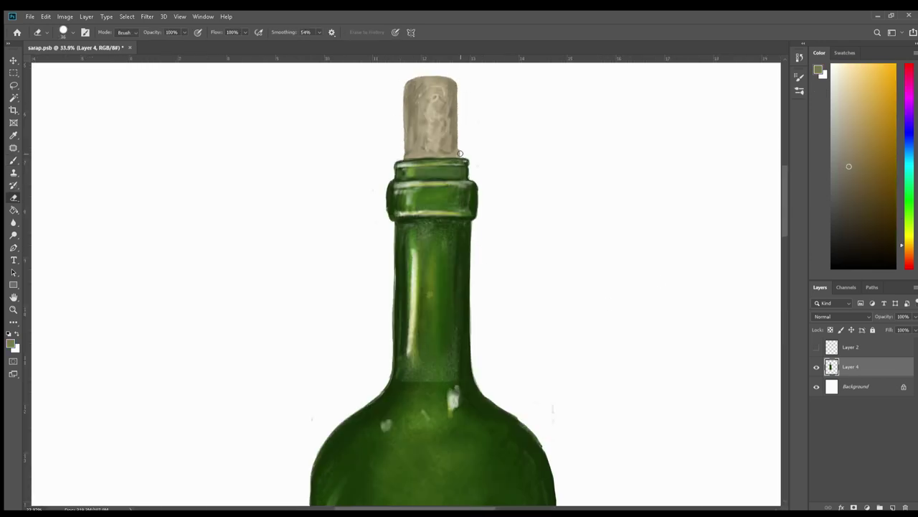
left_click_drag(403, 88, 403, 127)
key("b")
left_click(431, 122, "alt")
left_click_drag(456, 89, 456, 157)
left_click_drag(406, 85, 406, 156)
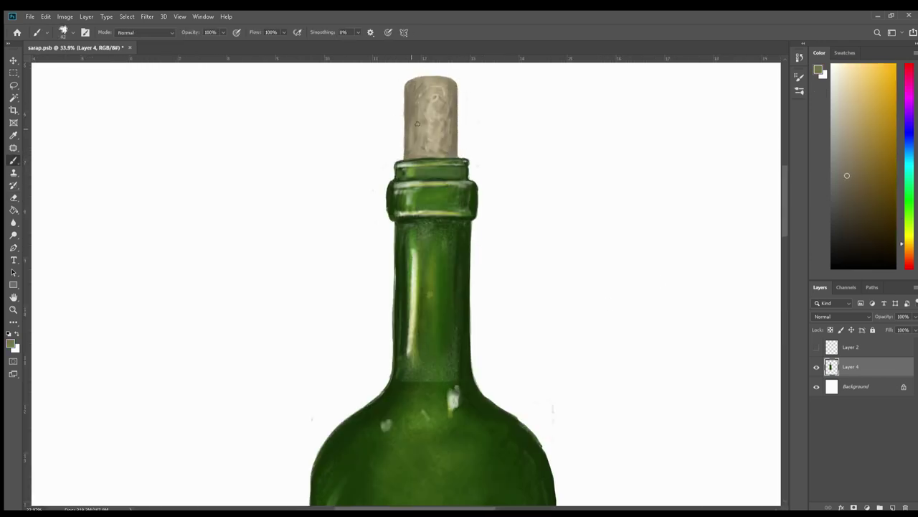
- Repaint faint light highlights on the body, left edge and neck
scroll(417, 123, "down", 1)
left_click(427, 373, "alt")
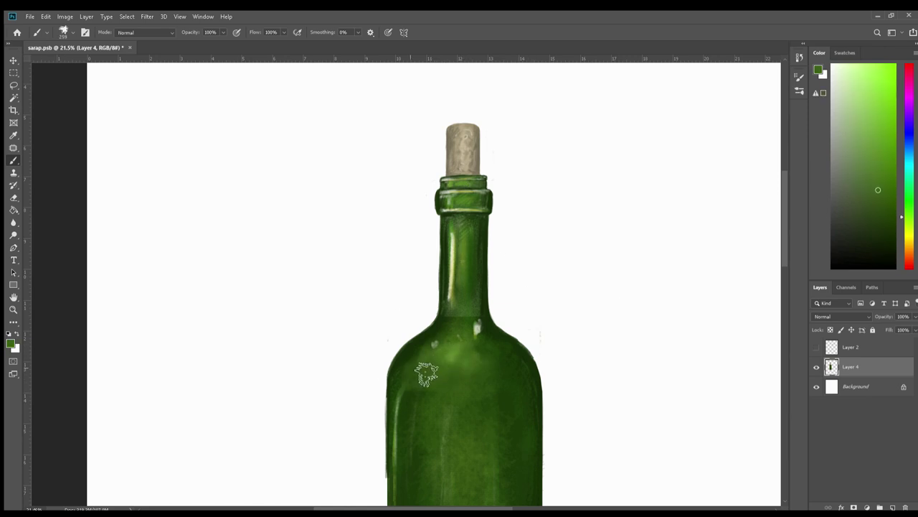
scroll(486, 386, "down", 3)
scroll(502, 434, "up", 2)
left_click_drag(361, 335, 361, 282)
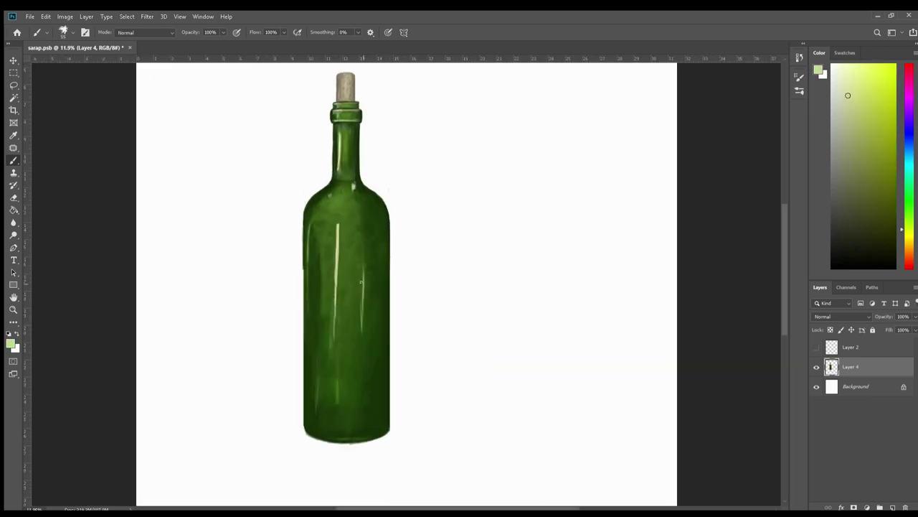
left_click_drag(311, 229, 309, 304)
left_click_drag(315, 377, 317, 412)
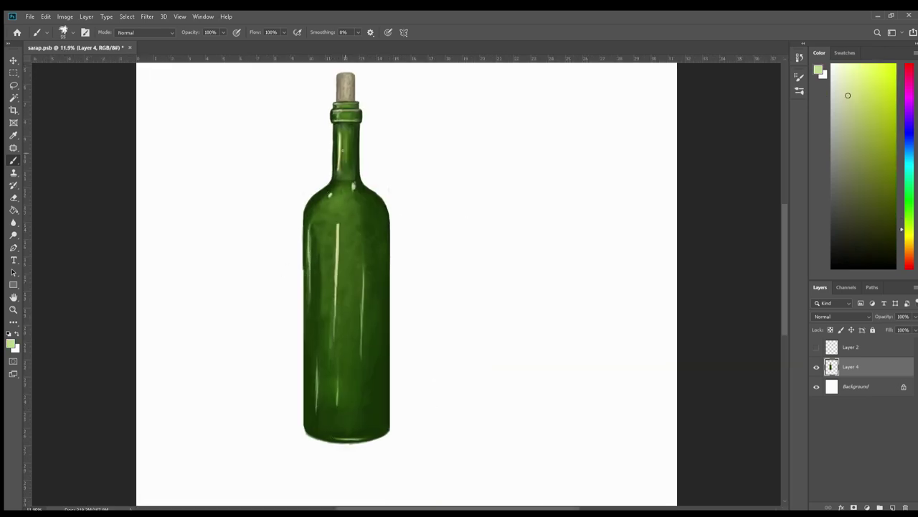
left_click_drag(346, 165, 346, 142)
left_click(335, 109, "alt")
- Paint and darken a soft cast shadow stretching right from the bottle's base
left_click_drag(335, 261, 335, 316)
left_click(376, 219, "alt")
mouse_move(394, 436)
left_mouse_down()
mouse_move(436, 402)
mouse_move(402, 419)
mouse_move(487, 387)
left_mouse_up()
mouse_move(435, 404)
left_mouse_down()
mouse_move(402, 423)
mouse_move(567, 363)
left_mouse_up()
key("e")
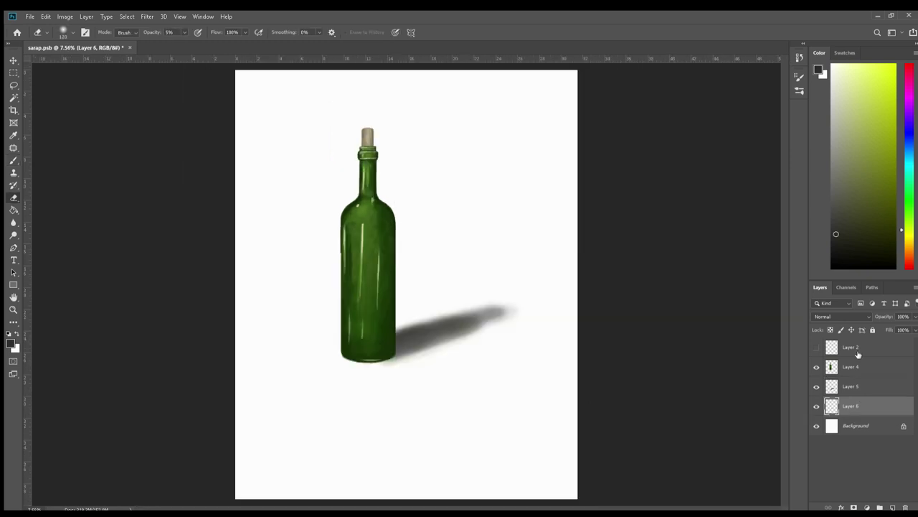
- Extend and darken the cast shadow with the Brush at 33% opacity
key("b")
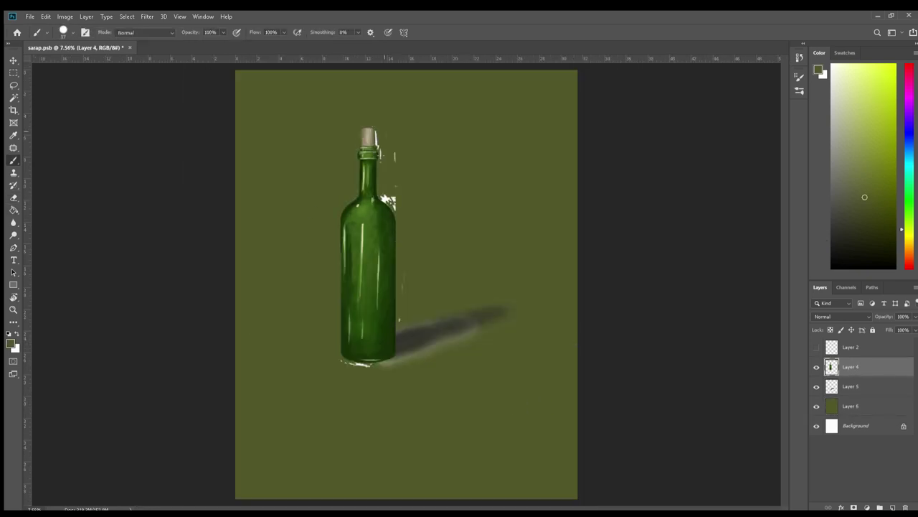
scroll(365, 365, "up", 5)
scroll(431, 237, "down", 5)
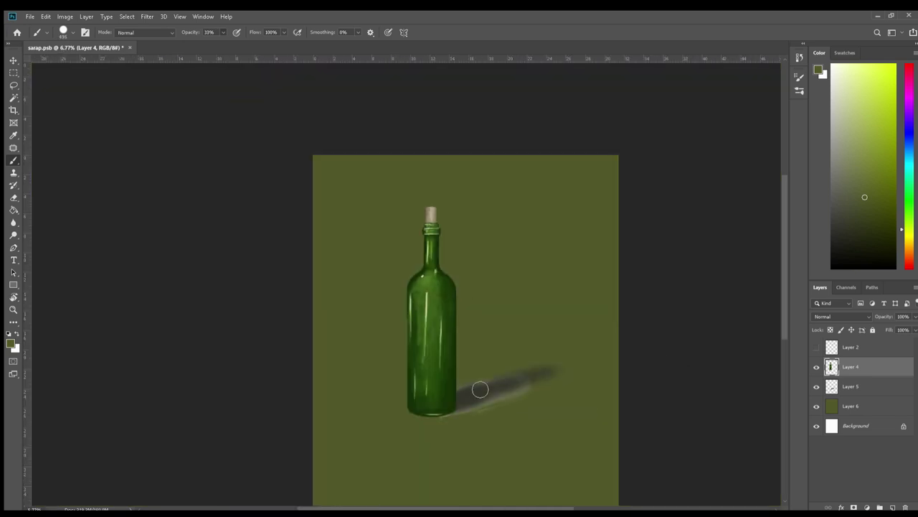
key("3")
key("3")
left_click_drag(506, 381, 537, 371)
- Sample darker and lighter shadow colours while switching between Layer 6 and Layer 4
left_click(461, 390, "alt")
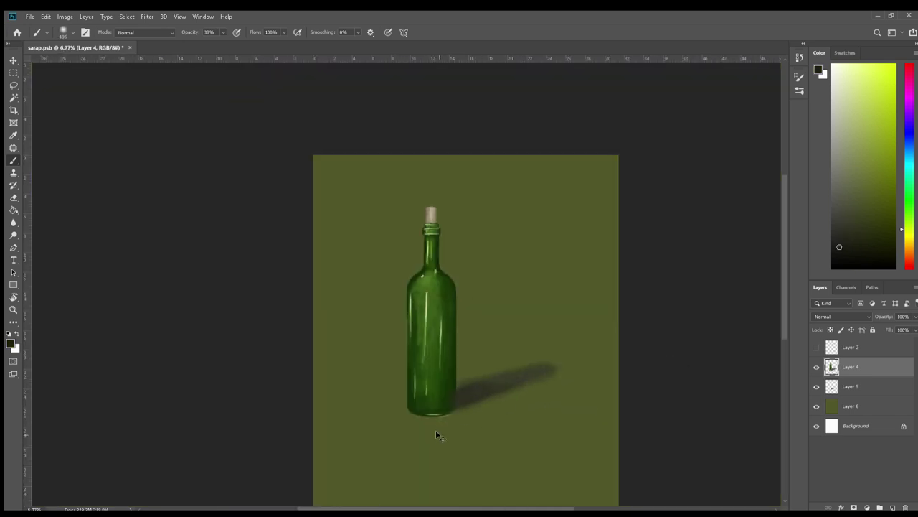
key("alt+bracketleft")
key("alt+bracketleft")
key("alt+bracketright")
key("alt+bracketright")
left_click(476, 384, "alt")
key("alt+bracketleft")
key("alt+bracketleft")
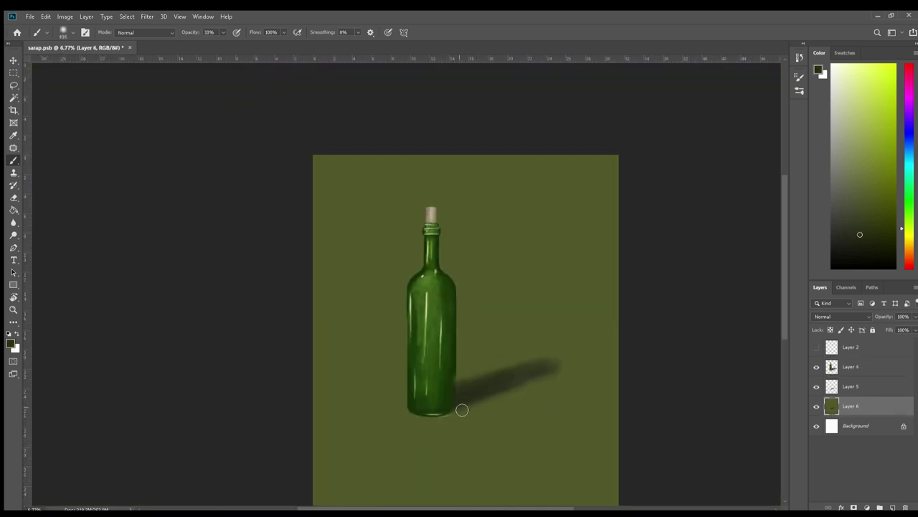
key("alt+bracketright")
key("alt+bracketright")
scroll(461, 420, "up", 5)
- Sample a green near the bottle base and lighten the body and neck with soft 9% strokes
left_click(430, 388, "alt")
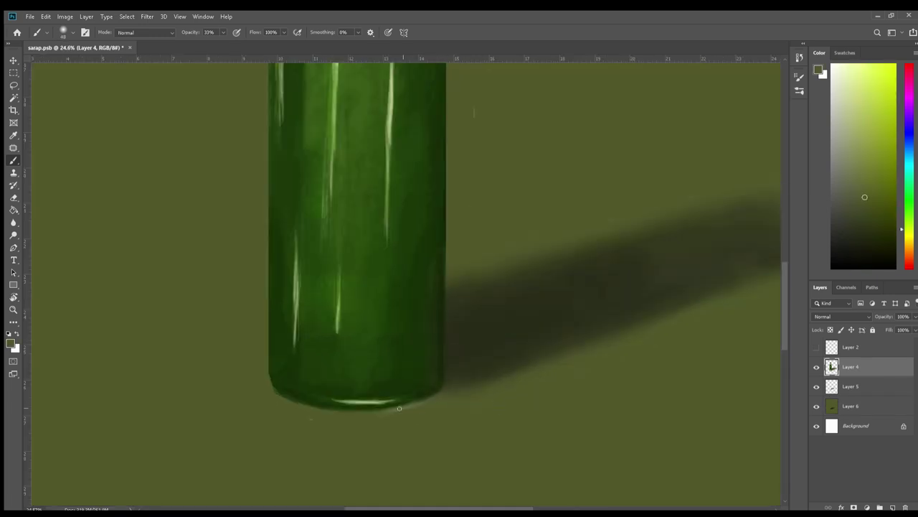
scroll(553, 233, "down", 6)
scroll(461, 233, "up", 3)
key("0")
key("9")
left_click_drag(402, 223, 402, 388)
left_click_drag(398, 144, 394, 236)
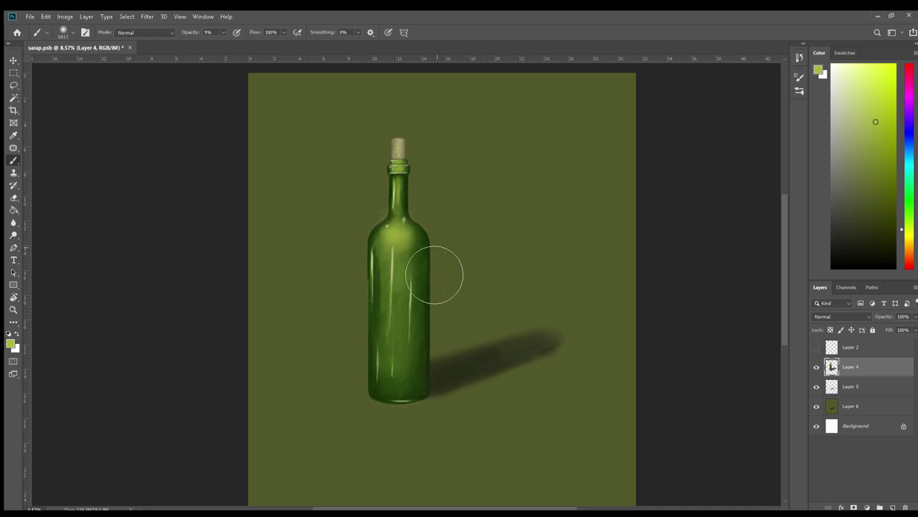
- Lighten the body further, then pick a darker green and set the brush to 14% opacity
left_click_drag(436, 270, 402, 387)
left_click(420, 357, "alt")
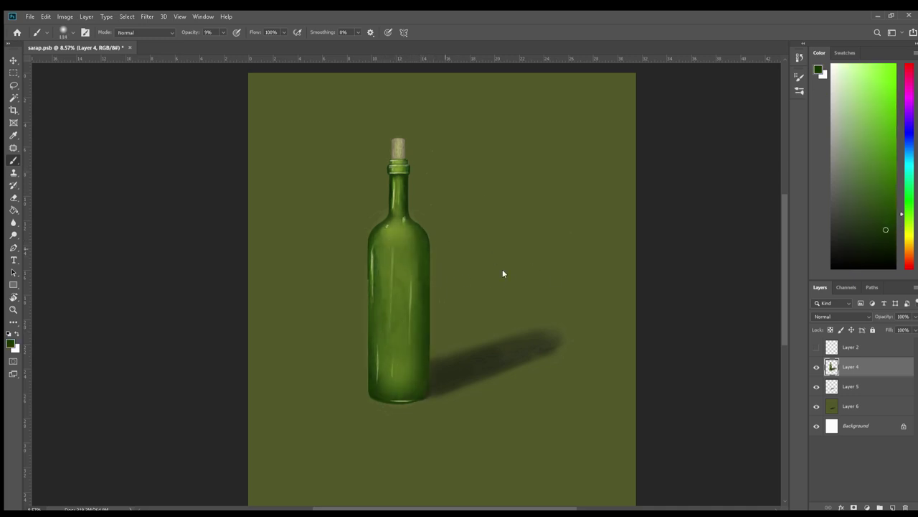
key("0")
scroll(419, 236, "up", 5)
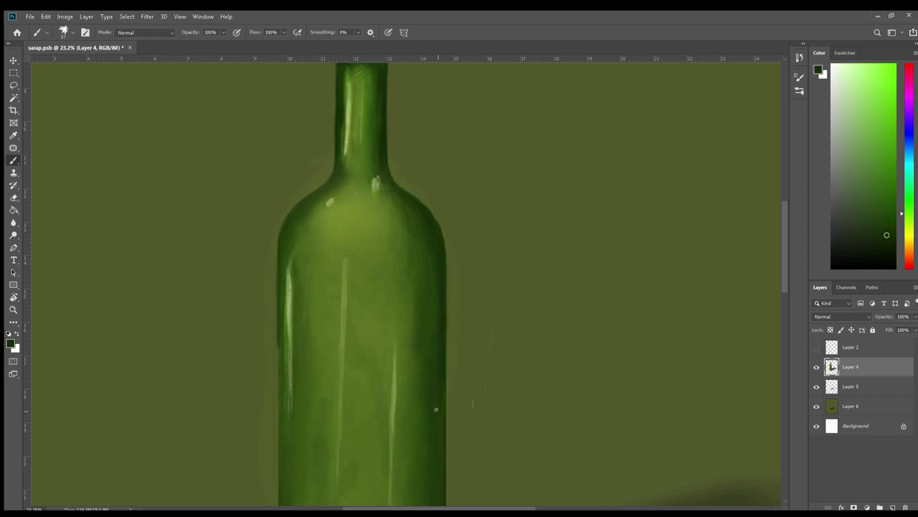
scroll(439, 258, "down", 3)
scroll(449, 374, "down", 2)
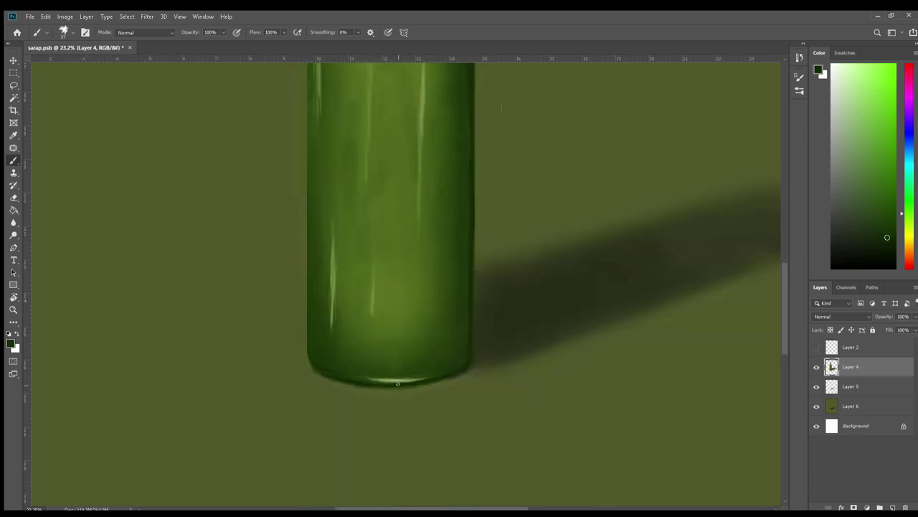
scroll(398, 287, "up", 5)
key("1")
key("4")
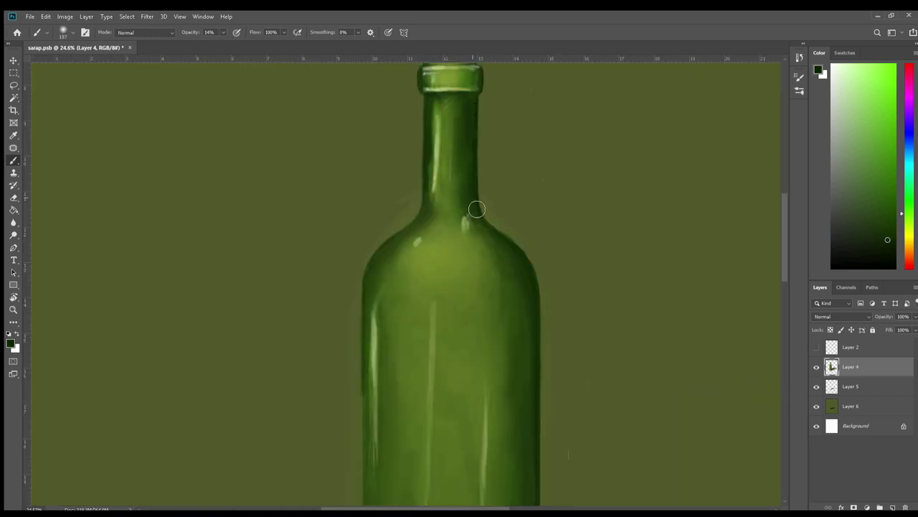
scroll(507, 261, "down", 3)
scroll(526, 281, "down", 5)
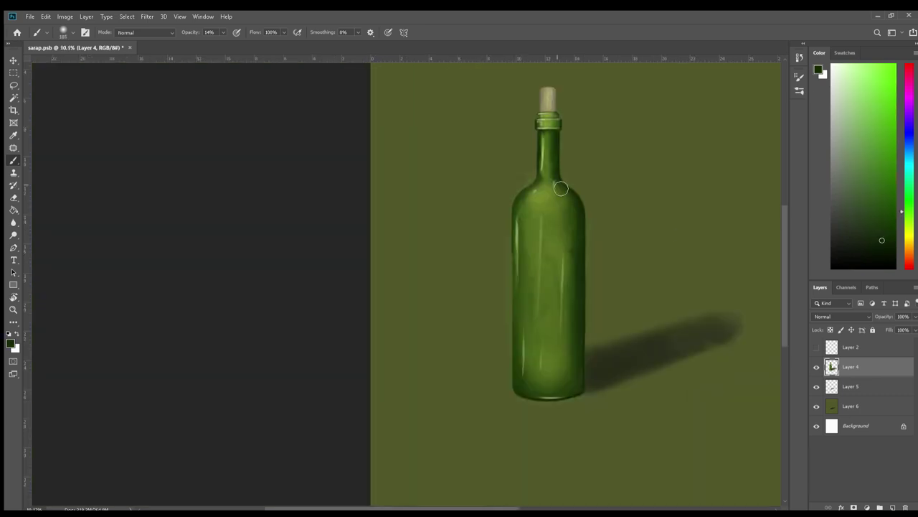
- Paint crisp light-green highlights at 100% opacity on the bottle's body, shoulder and neck
left_click(528, 298, "alt")
key("0")
mouse_move(541, 269)
left_mouse_down()
mouse_move(541, 218)
mouse_move(542, 296)
left_mouse_up()
left_click(533, 189)
left_click_drag(542, 138, 542, 167)
left_click_drag(561, 268, 561, 306)
left_click_drag(541, 344, 541, 374)
left_click_drag(549, 143, 549, 173)
- Softly darken the bottle's edges with dark green at 10% opacity
left_click(544, 396, "alt")
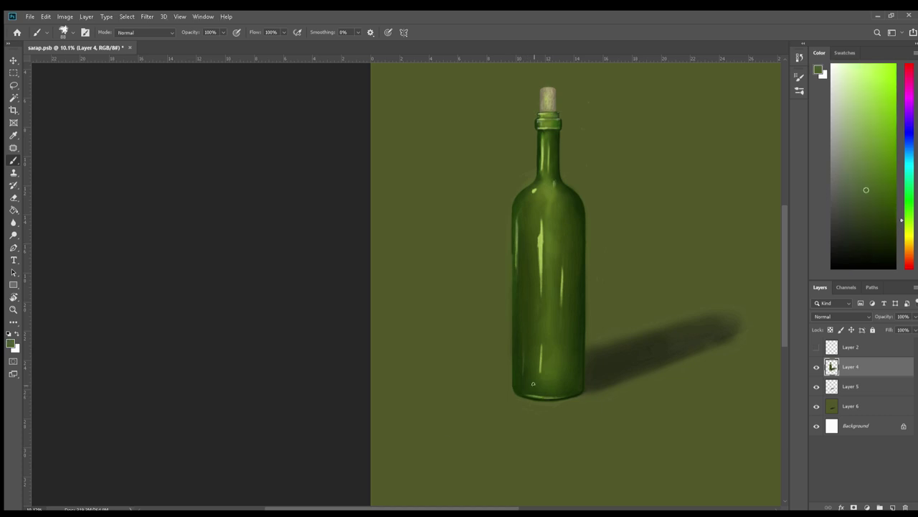
key("1")
scroll(590, 355, "down", 1)
left_click_drag(591, 355, 447, 279)
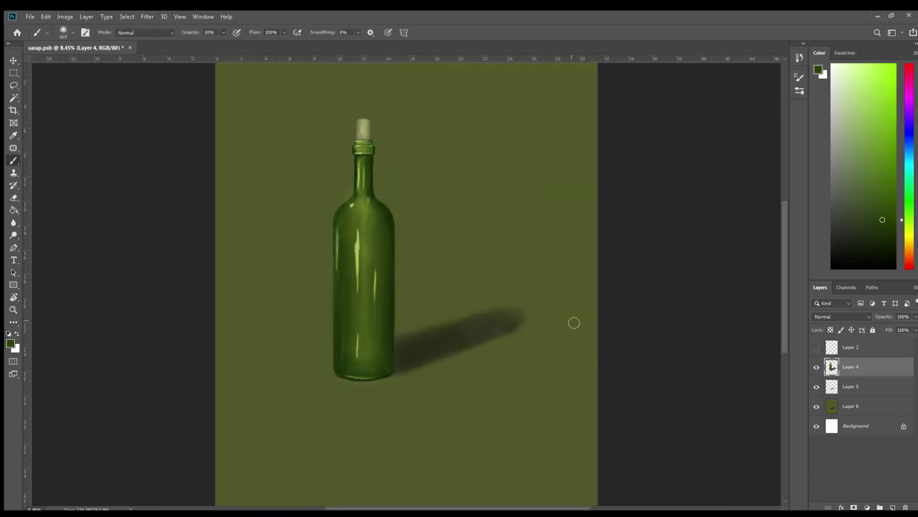